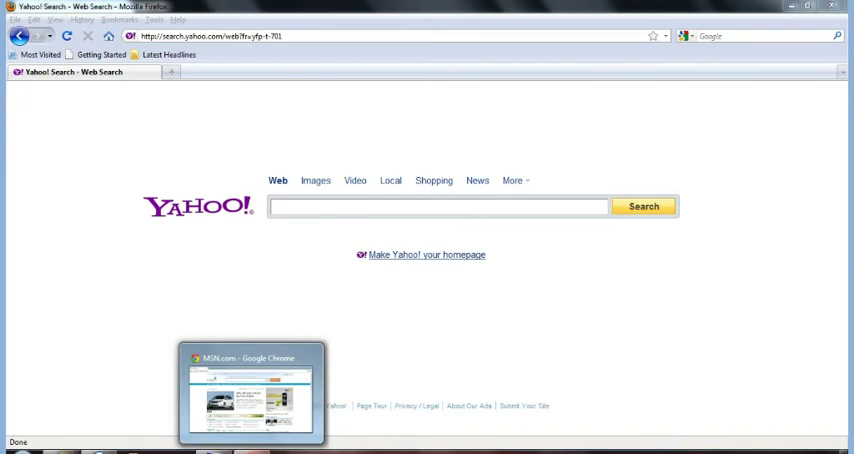
# Step: Switch to the Chrome window showing MSN.com from the taskbar preview
pyautogui.click(251, 395)
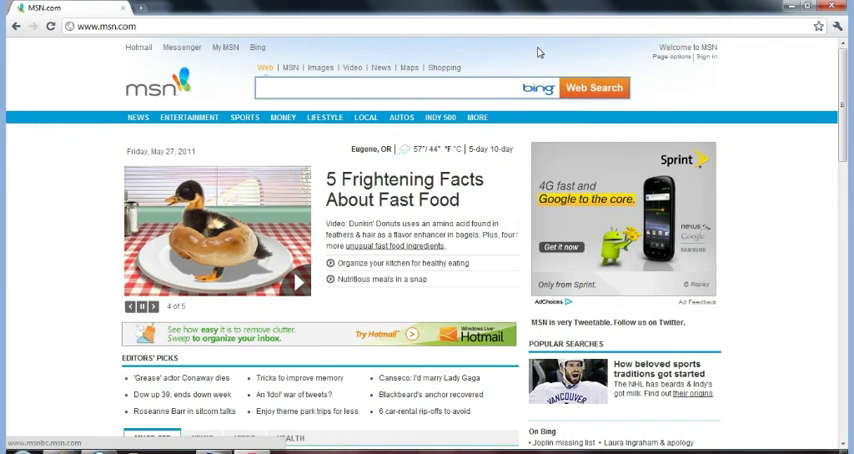
pyautogui.moveTo(98, 452)
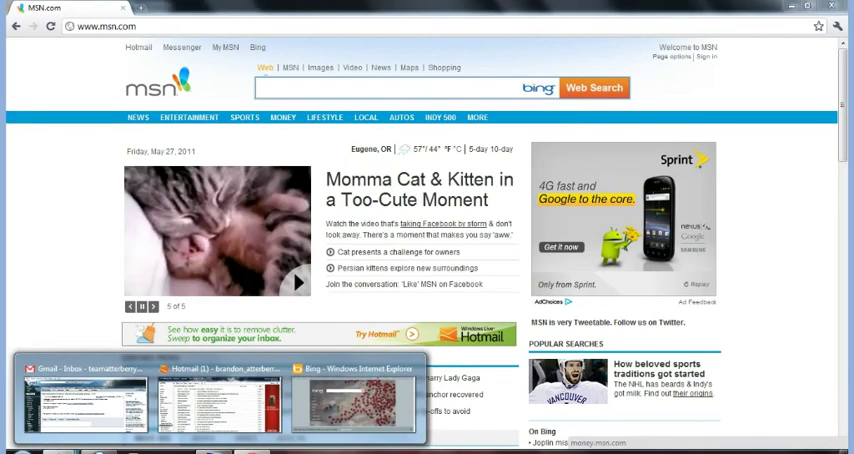
# Step: Bring up the Internet Explorer Bing window and select its web address
pyautogui.click(343, 400)
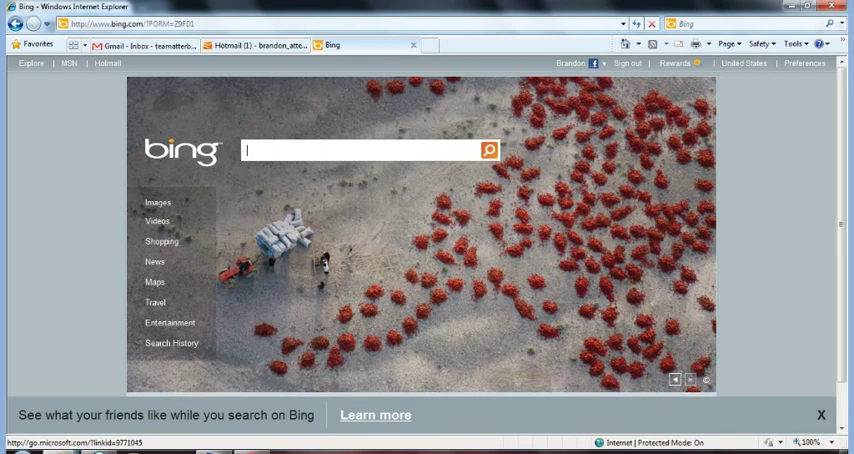
pyautogui.click(226, 24)
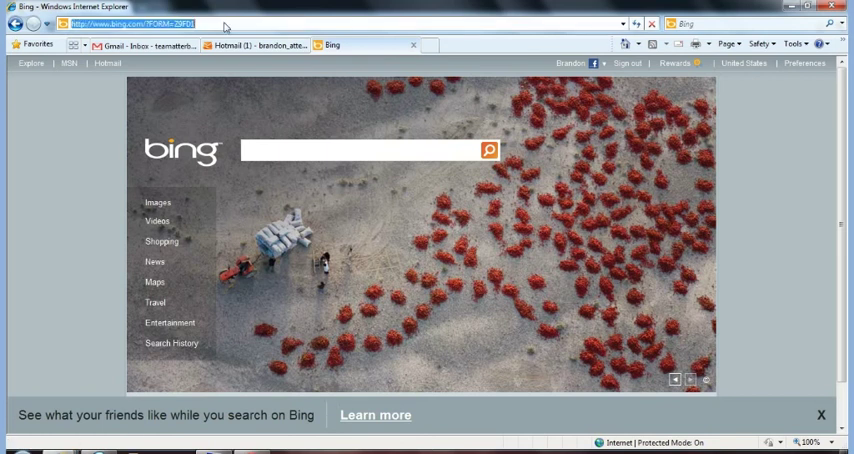